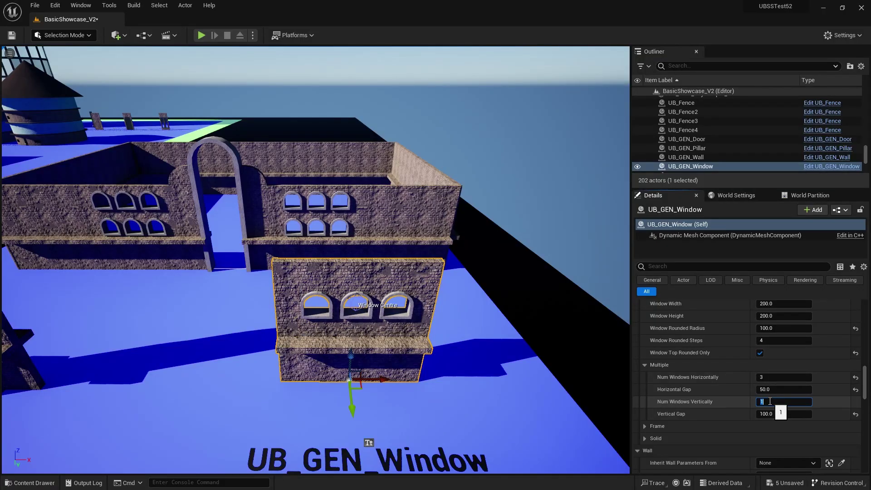
Step: Commit the new Num Windows Vertically value and regenerate the window wall's mesh
key("Return")
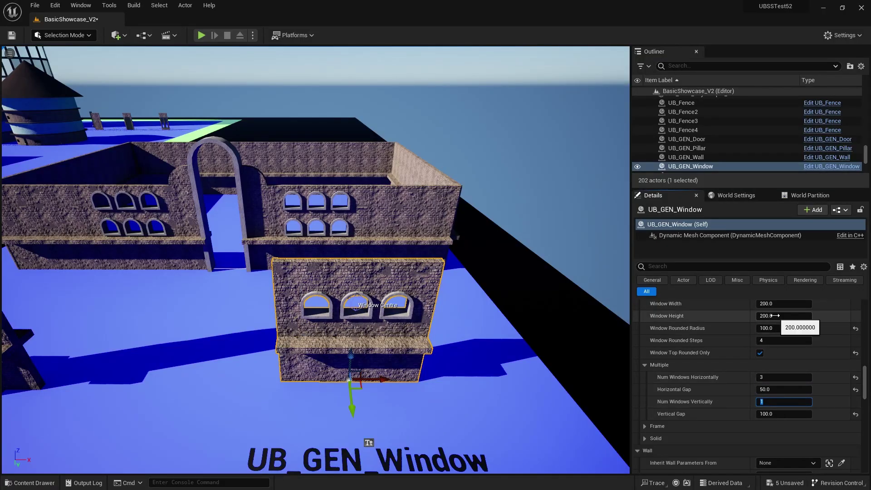
scroll(725, 394, "down", 5)
left_click(677, 390)
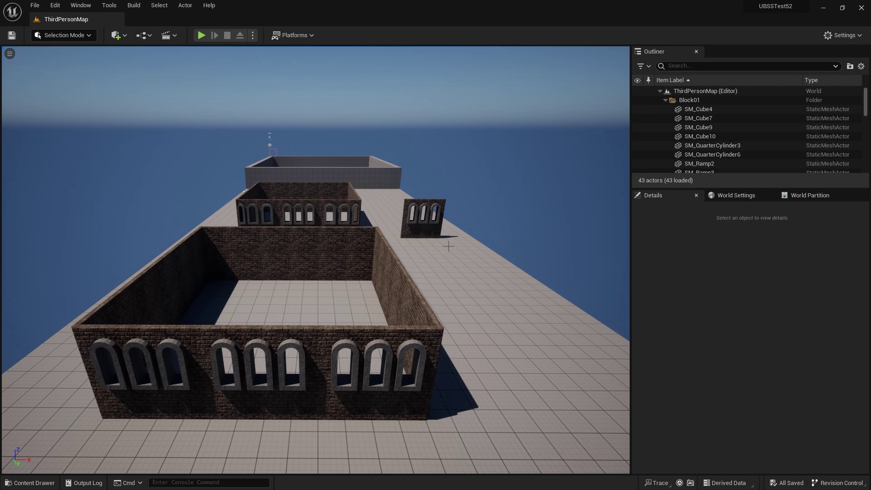
Step: Select and frame the UB_GEN_Window wall, then move the camera toward the long brick wall
left_click(424, 227)
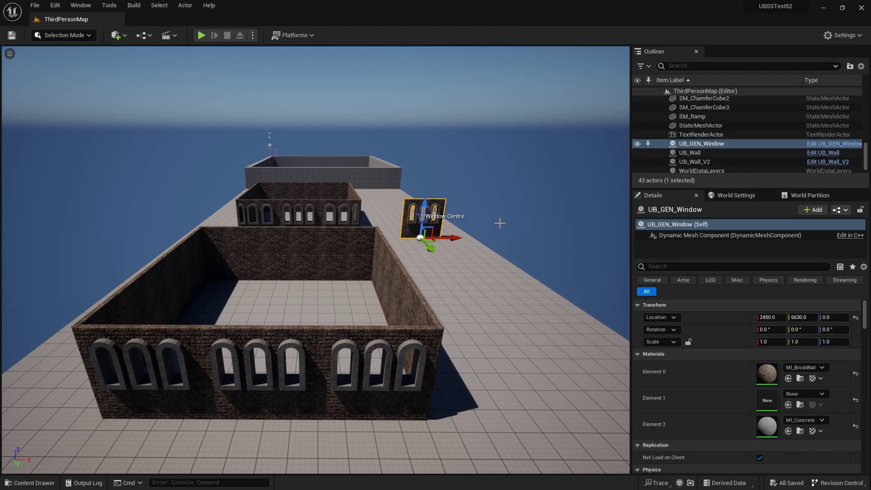
key("f")
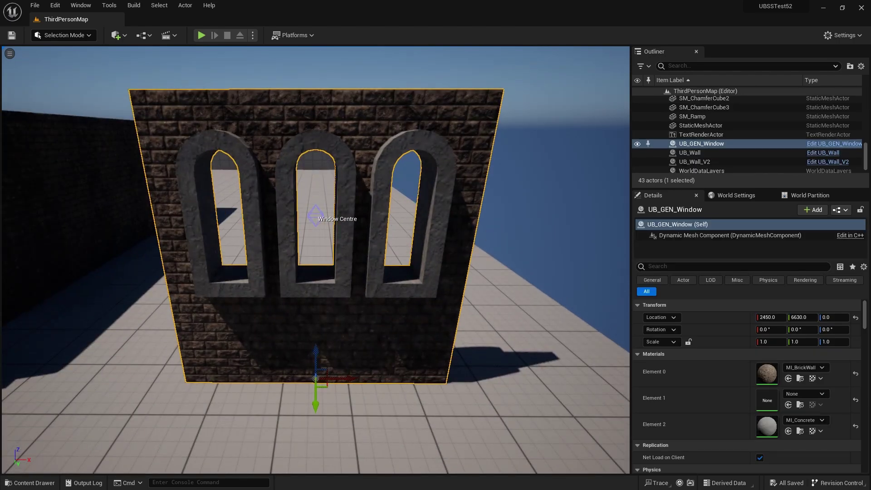
left_click(334, 218)
scroll(336, 180, "down", 2)
left_click(409, 174)
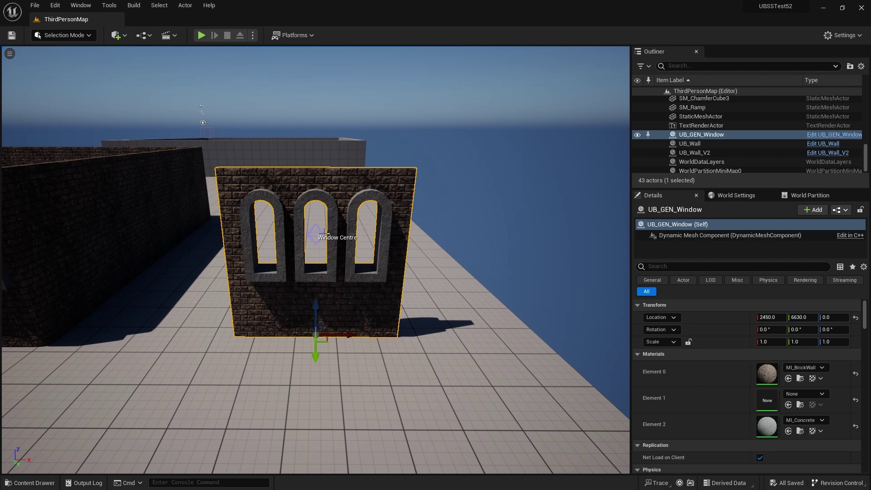
scroll(327, 230, "down", 2)
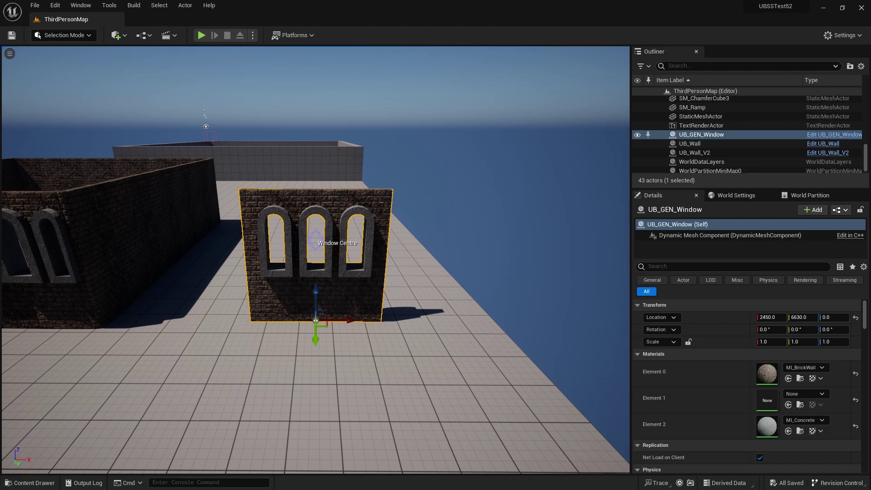
key("Left")
key("Left")
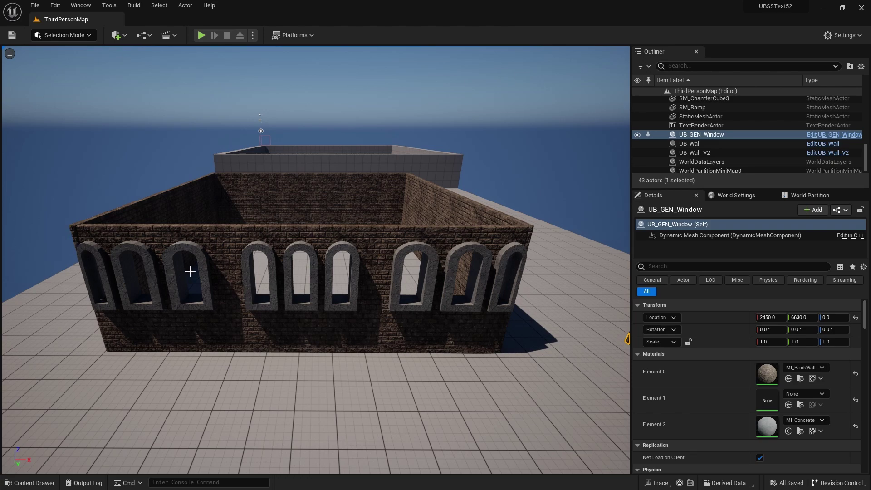
Step: Set UB_Wall's Structure to Curved to form a ring, then back to Straight
left_click(367, 297)
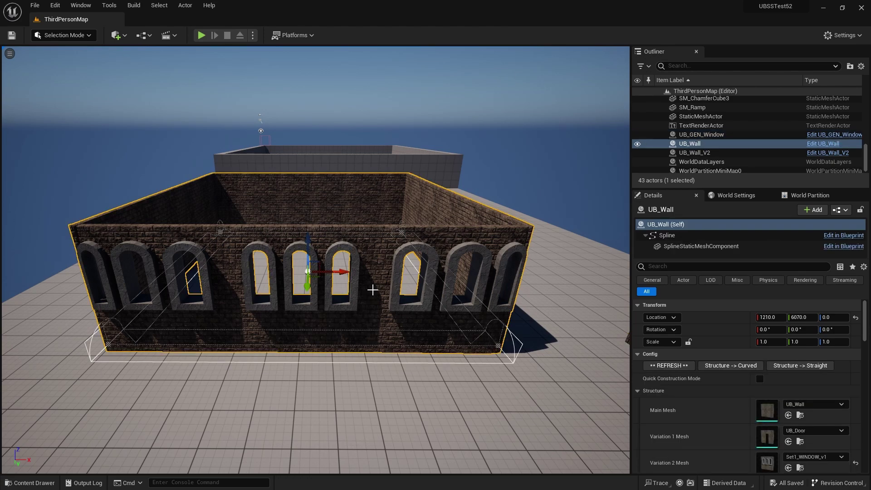
left_click(747, 367)
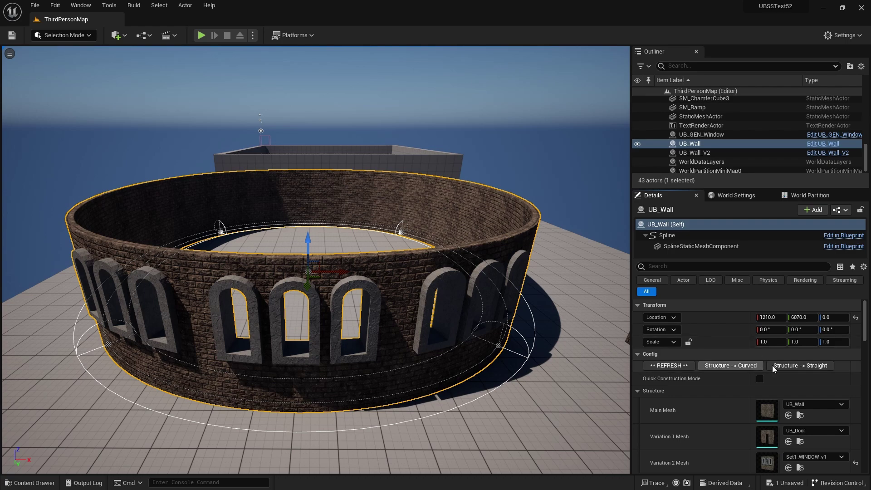
left_click(785, 364)
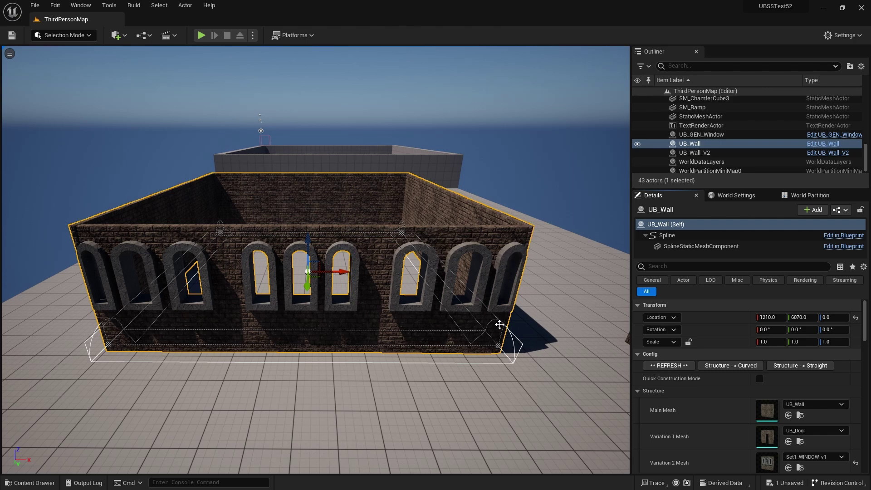
scroll(536, 315, "down", 4)
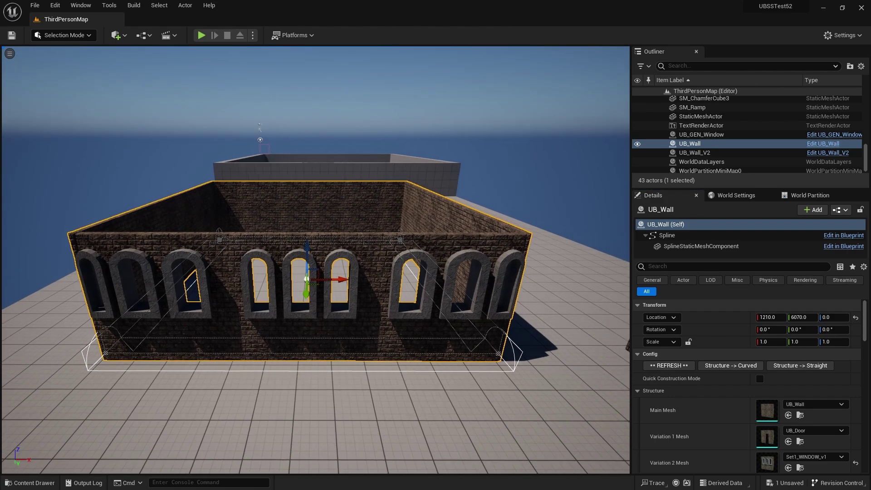
Step: Zoom the viewport out and back in around the Badland landscape deformer
scroll(315, 259, "down", 8)
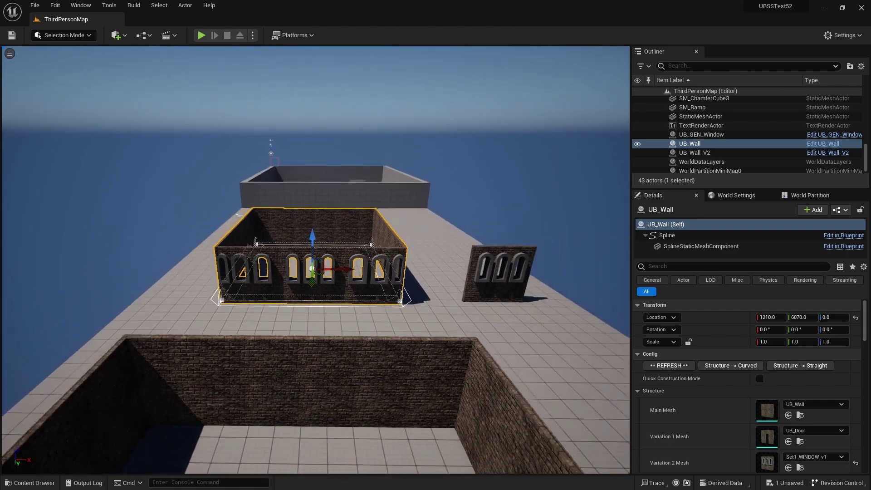
scroll(257, 225, "up", 10)
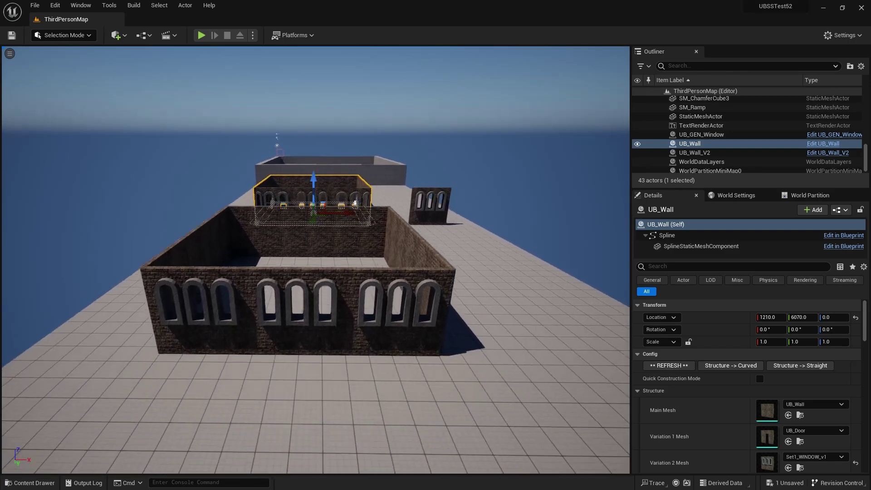
scroll(305, 177, "up", 5)
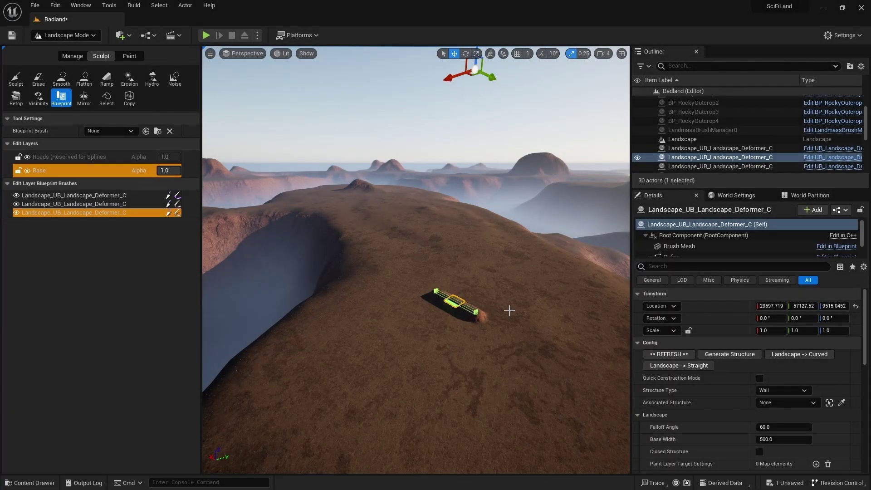
Step: Fly the camera around the Badland hillside deformer
right_click_drag(454, 318, 436, 291)
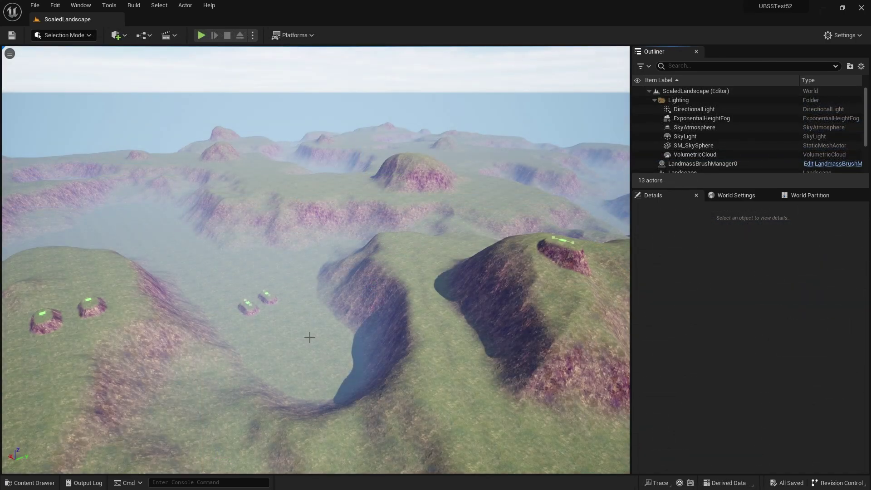
Step: Select the deformer mounds on the left hill and in the valley, then the hilltop deformer
right_click_drag(309, 335, 307, 328)
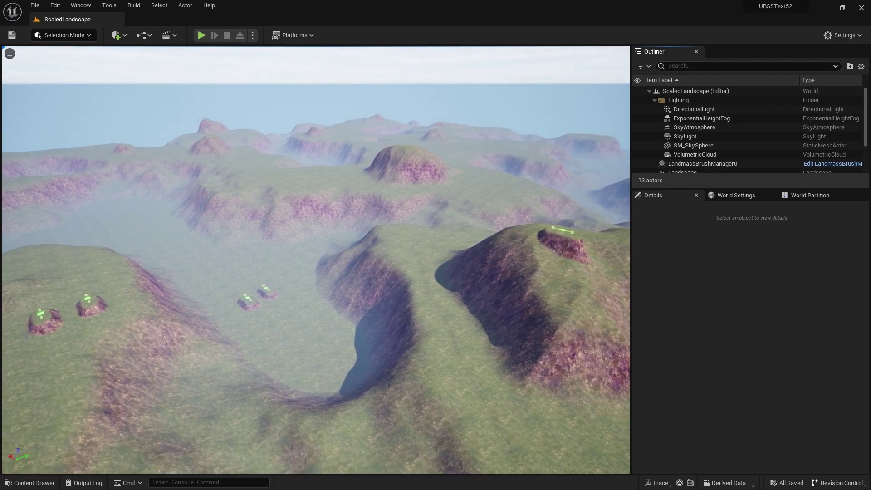
left_click(41, 313)
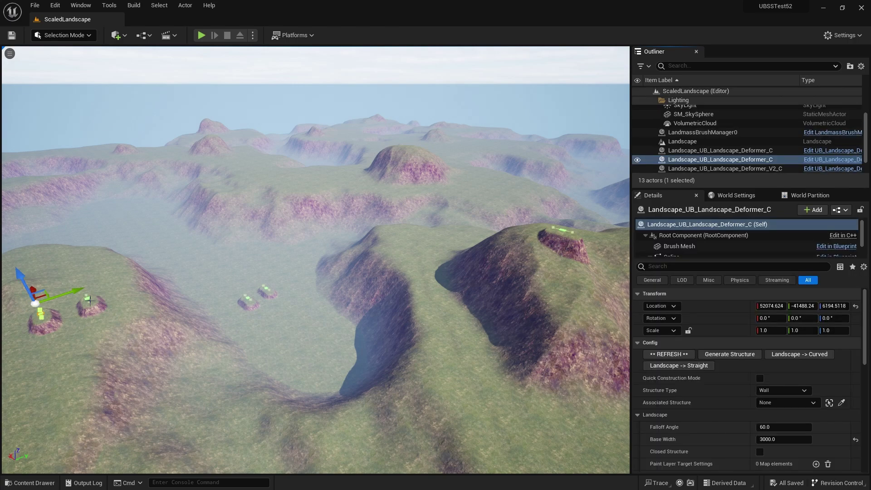
left_click(87, 298)
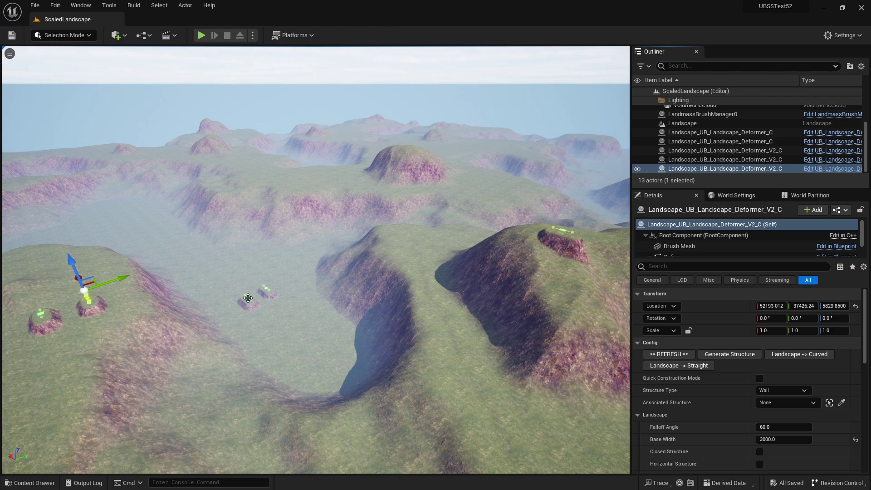
left_click(248, 298)
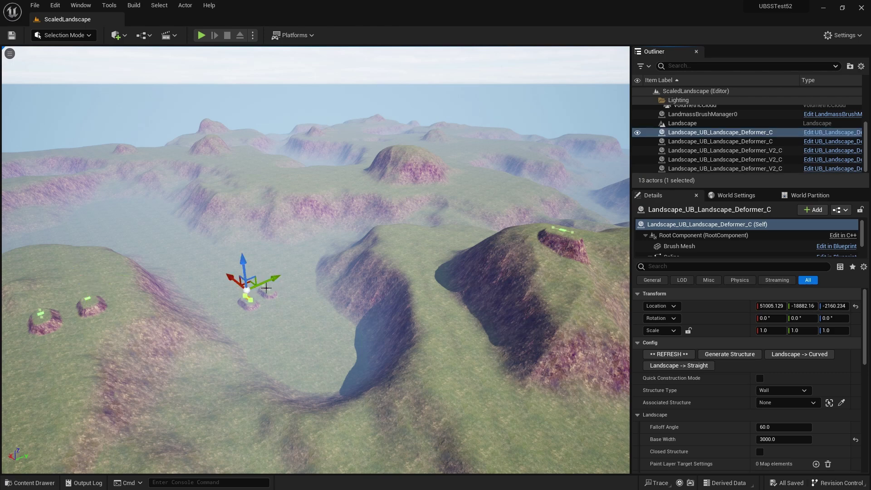
left_click(266, 291)
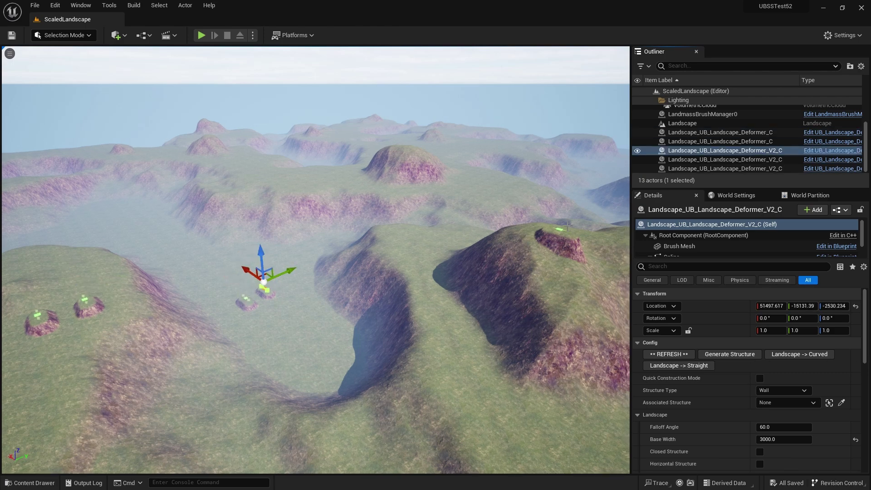
left_click(560, 230)
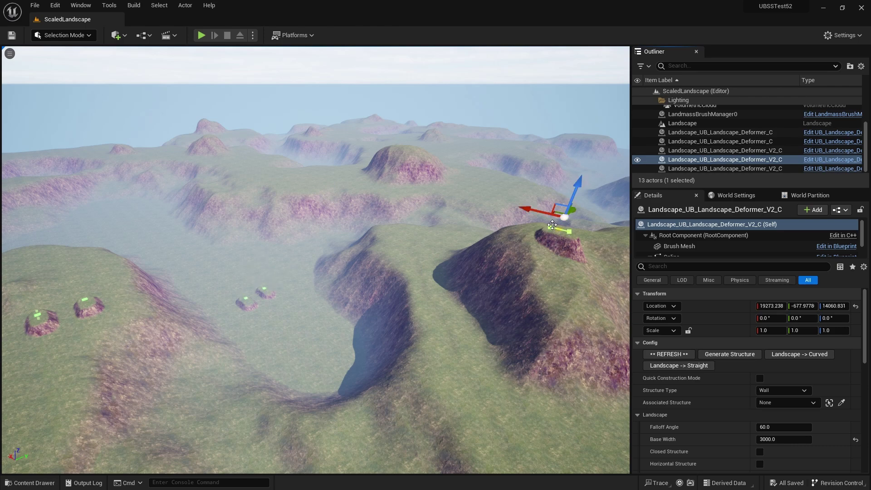
Step: Lower the hilltop wall deformer and shift it sideways so the terrain reshapes
left_click_drag(576, 187, 583, 167)
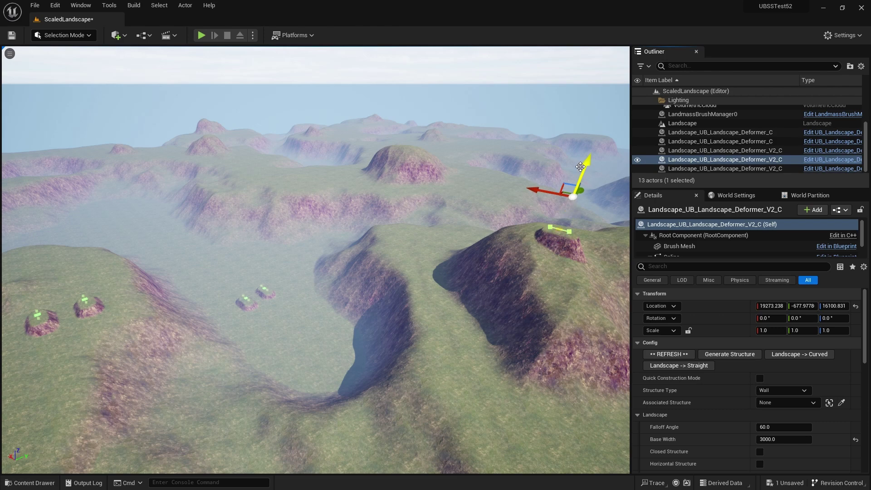
left_click(583, 179)
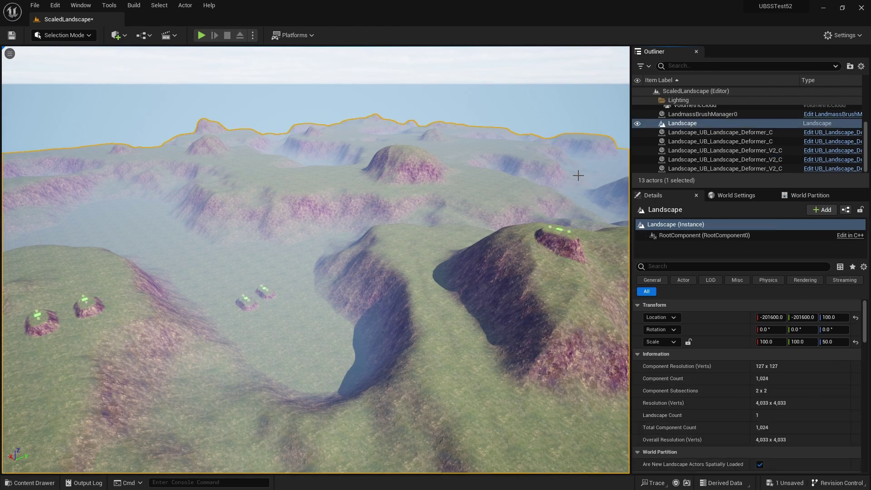
left_click(558, 229)
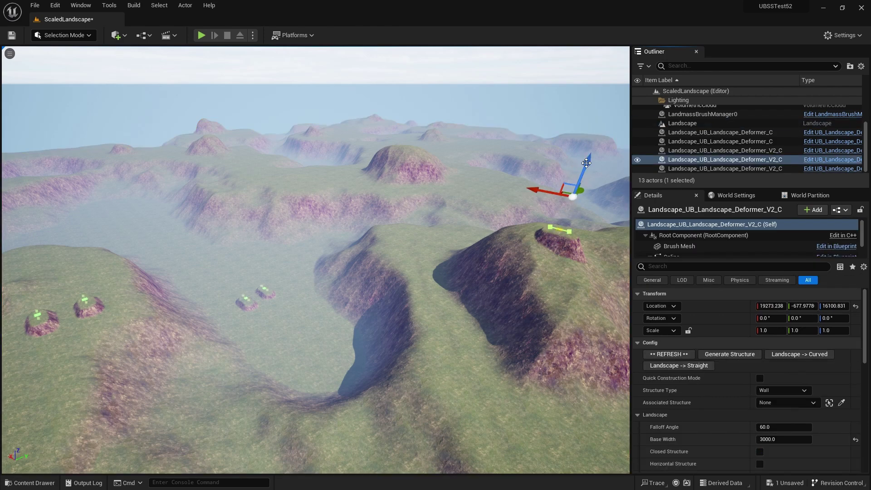
left_click_drag(585, 162, 570, 196)
mouse_move(528, 226)
left_mouse_down()
mouse_move(440, 219)
mouse_move(528, 228)
left_mouse_up()
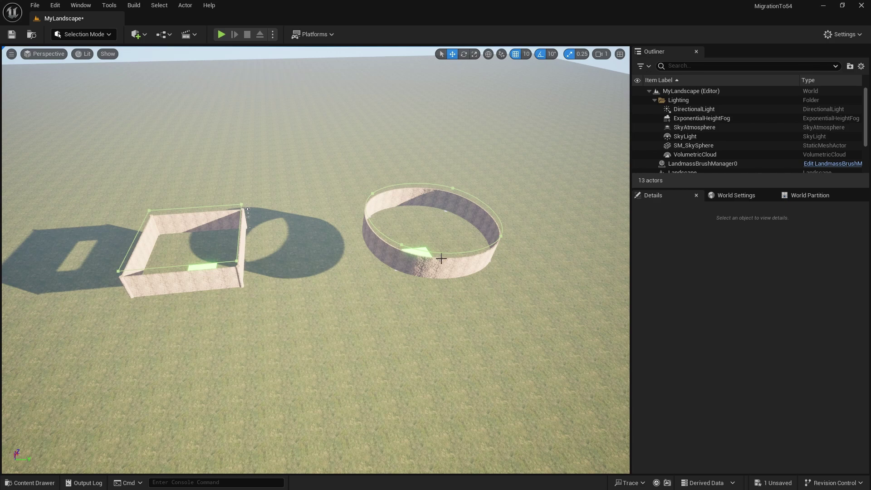
Step: Scroll the Outliner down to the landscape deformers and the UB_Wall_V2 and UB_Wall_V3 actors
scroll(696, 141, "down", 1)
scroll(695, 139, "down", 3)
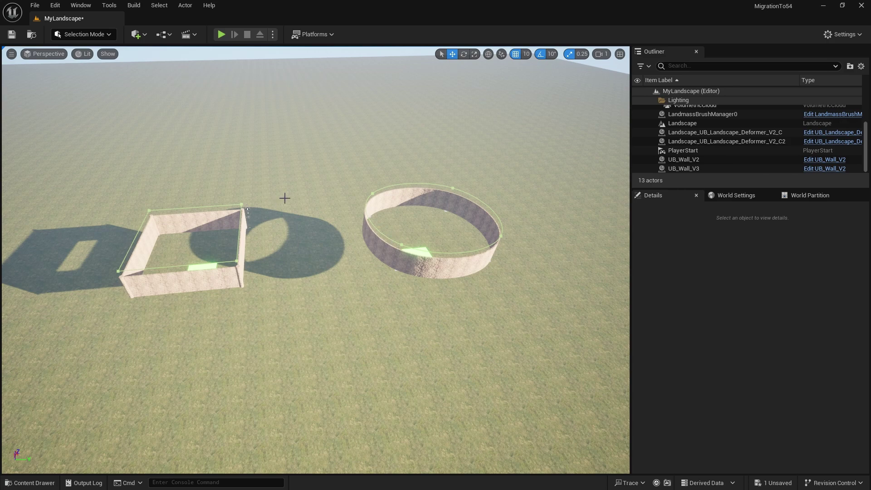
Step: In Landscape Mode's Blueprint sculpt tool, place a CustomBrush_Landmass brush in front of the walls
left_click(108, 34)
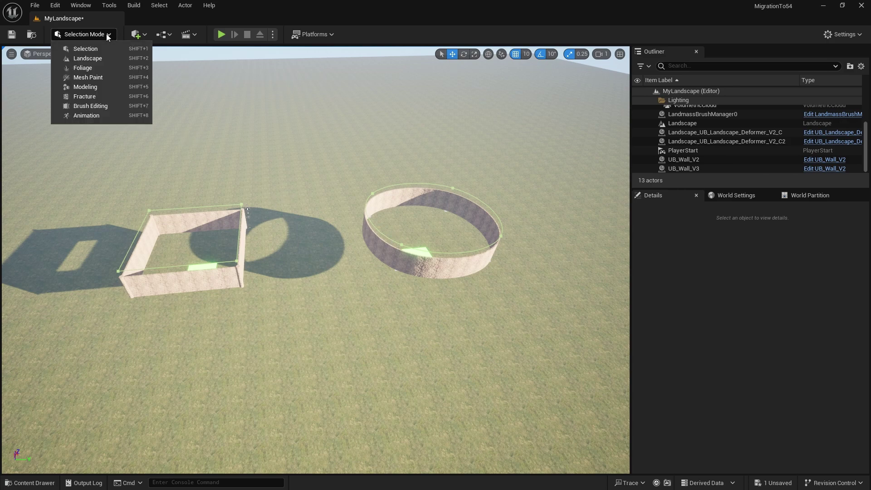
left_click(93, 58)
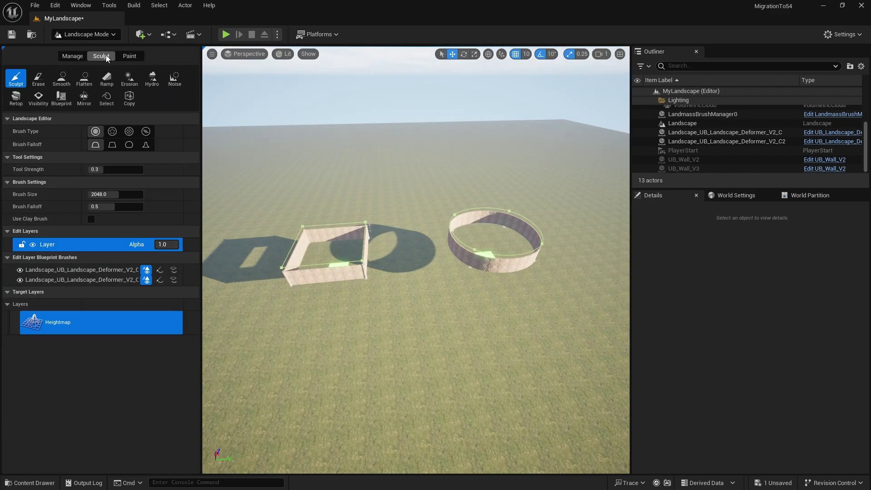
left_click(62, 99)
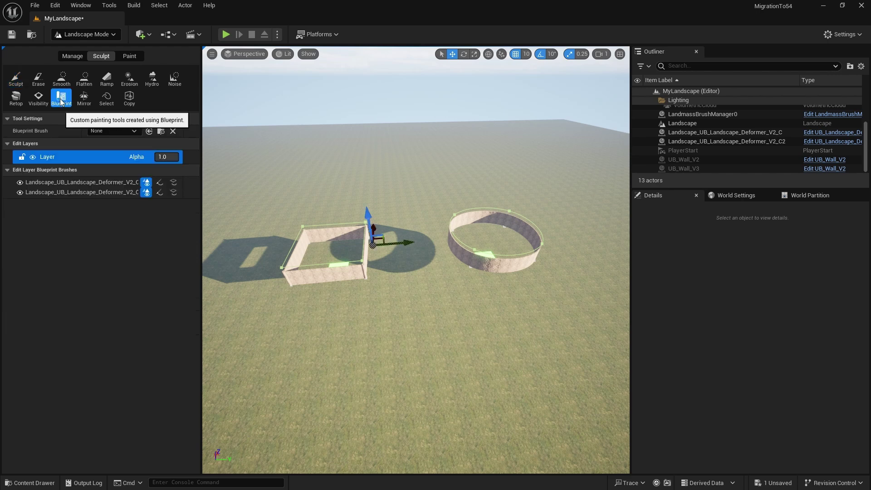
left_click(134, 131)
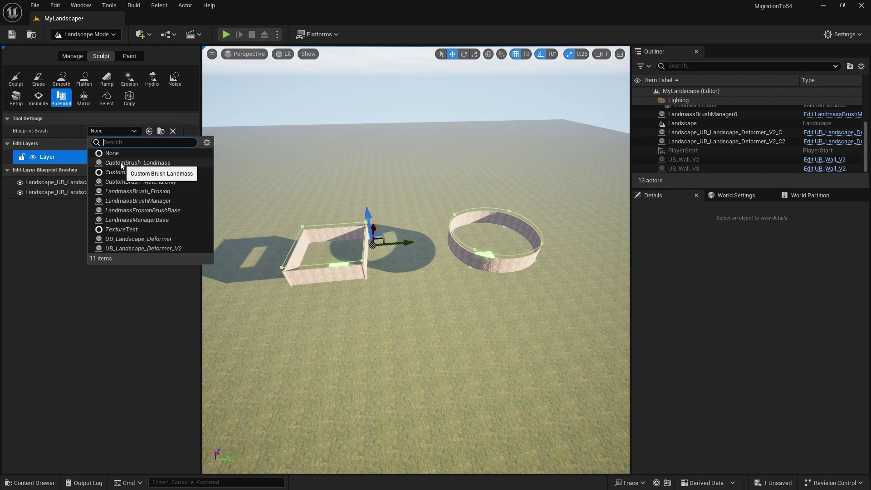
left_click(121, 163)
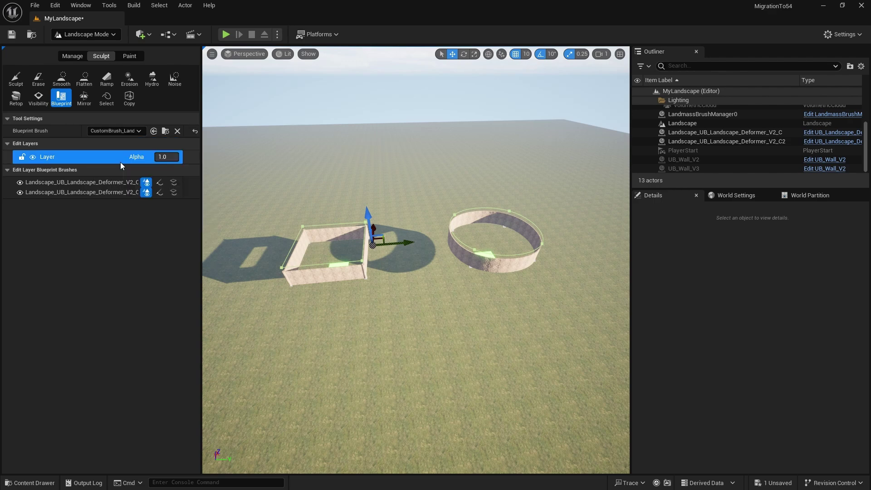
left_click(432, 334)
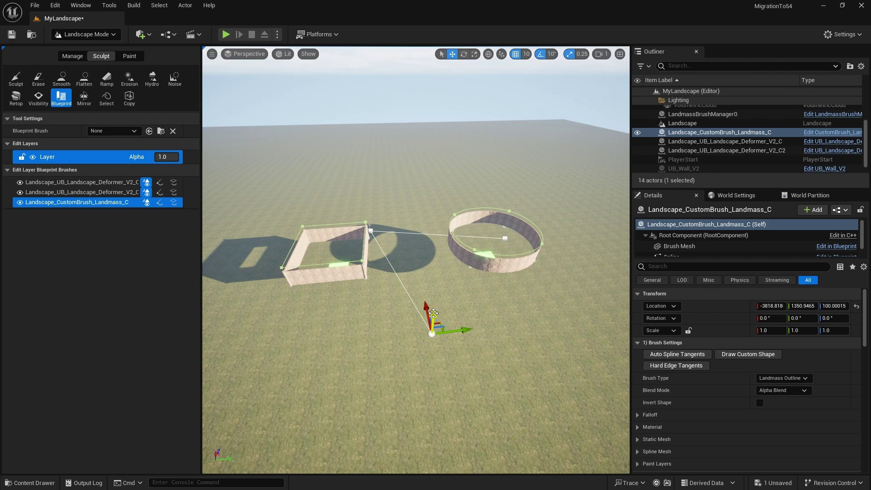
Step: Raise the landmass brush to Location Z 190 so mounds reappear under both walls
left_click_drag(433, 313, 433, 309)
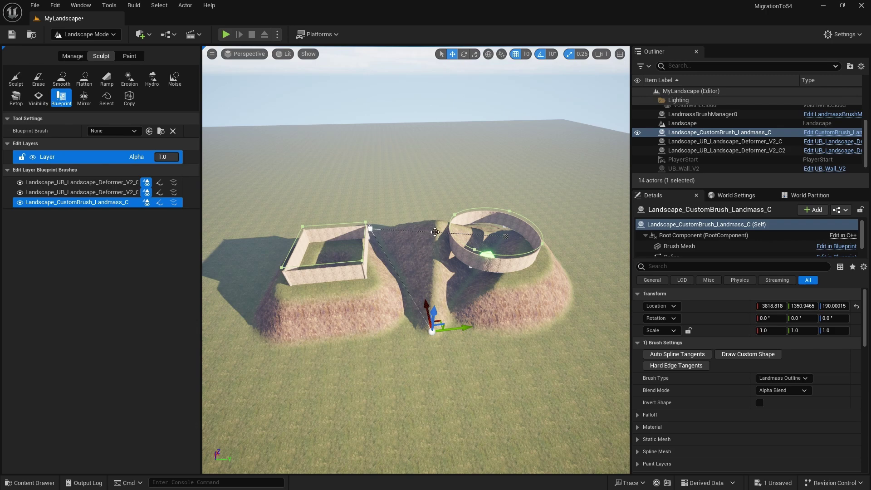
Step: Delete the landmass brush, save MyLandscape, and return to Selection mode
key("Delete")
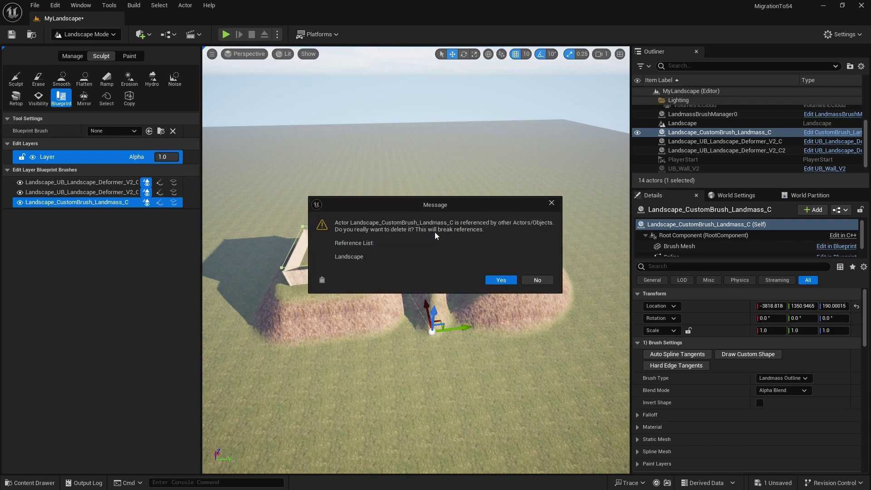
left_click(500, 280)
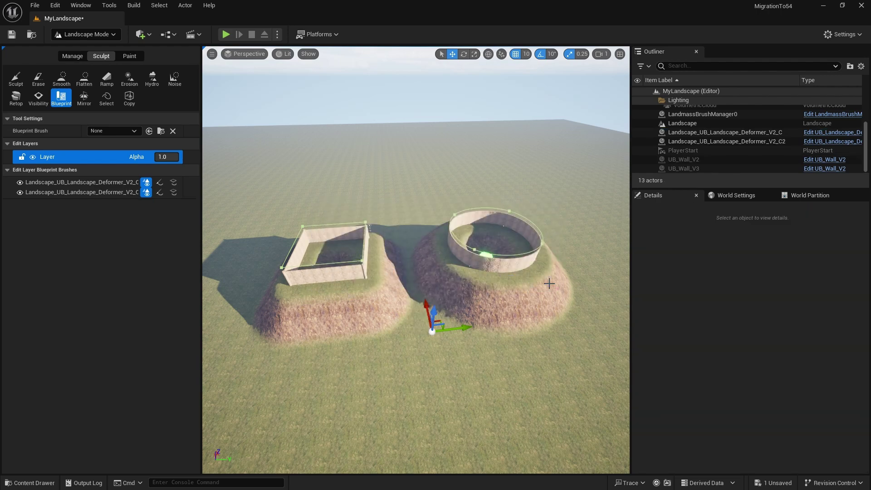
left_click(12, 35)
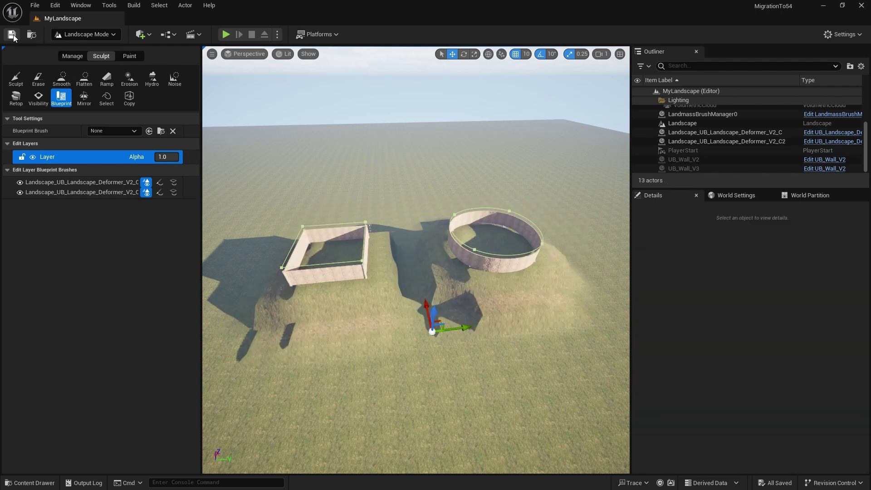
left_click(111, 35)
left_click(85, 49)
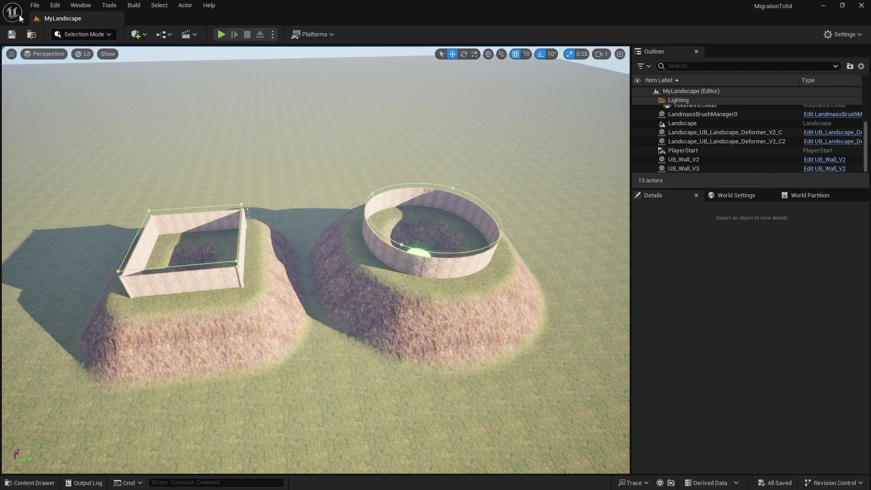
Step: Reload the MyLandscape level from File > Recent Levels
left_click(34, 6)
mouse_move(78, 71)
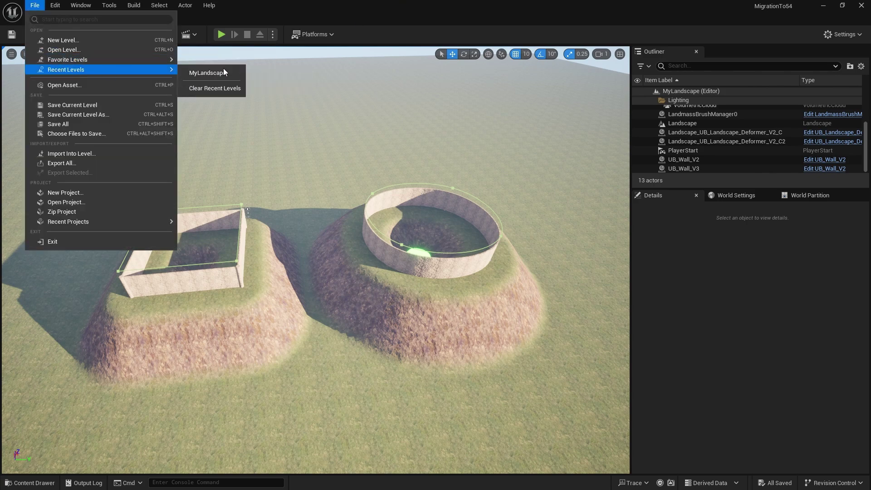
left_click(209, 73)
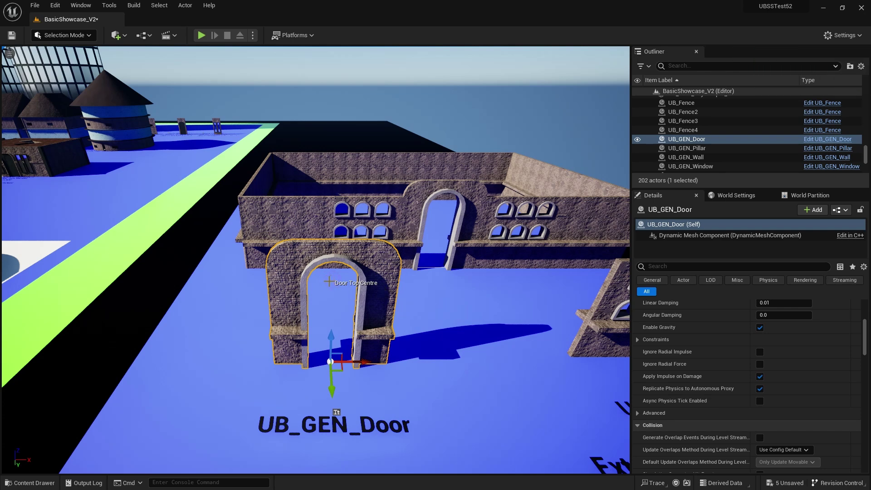
Step: Snap the pivot to the Door Top Centre socket and raise the UB_GEN_Door arch along Z
middle_click(334, 278)
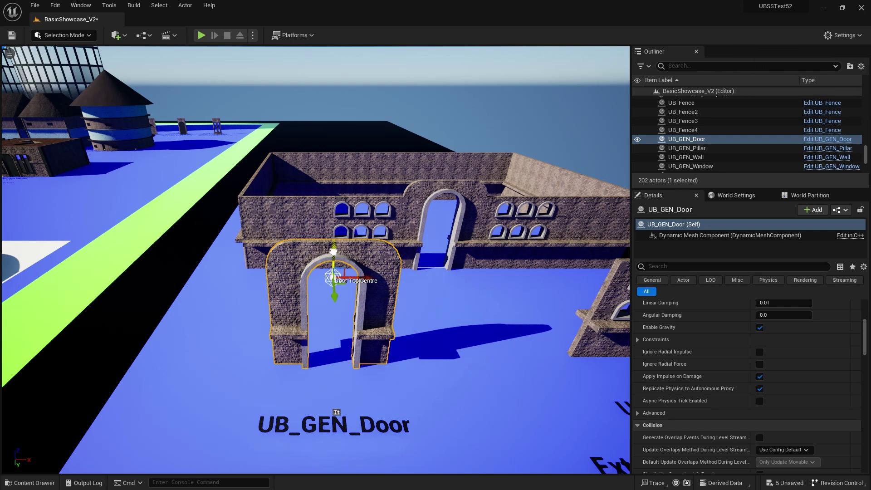
left_click_drag(334, 251, 333, 212)
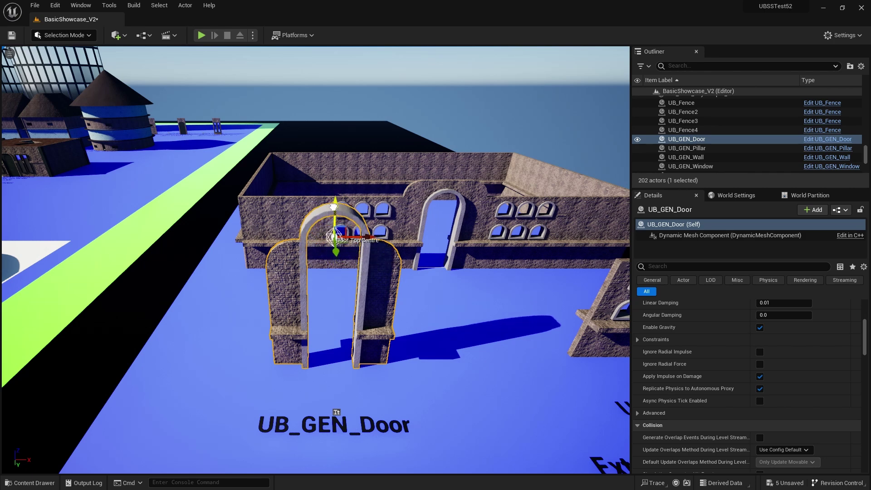
scroll(763, 378, "down", 10)
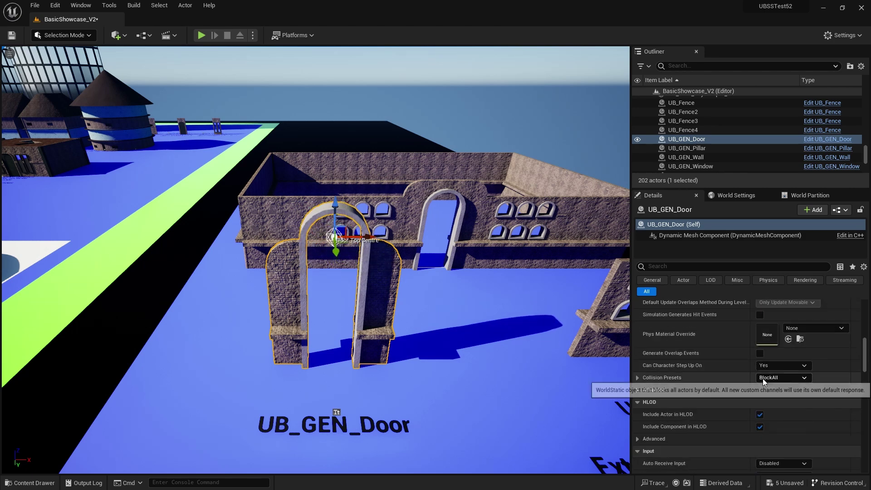
scroll(763, 382, "down", 5)
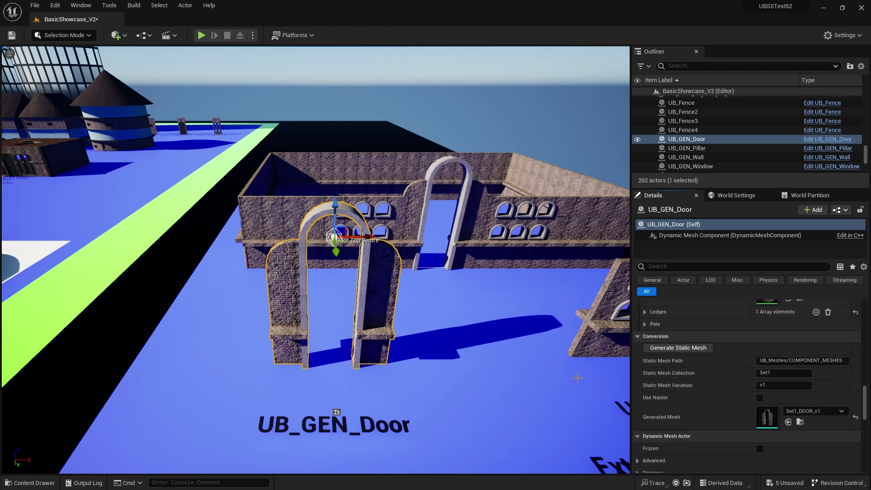
Step: Move the view to the window wall and select the UB_GEN_Window wall
right_click_drag(318, 272, 327, 272)
right_click_drag(482, 350, 482, 349)
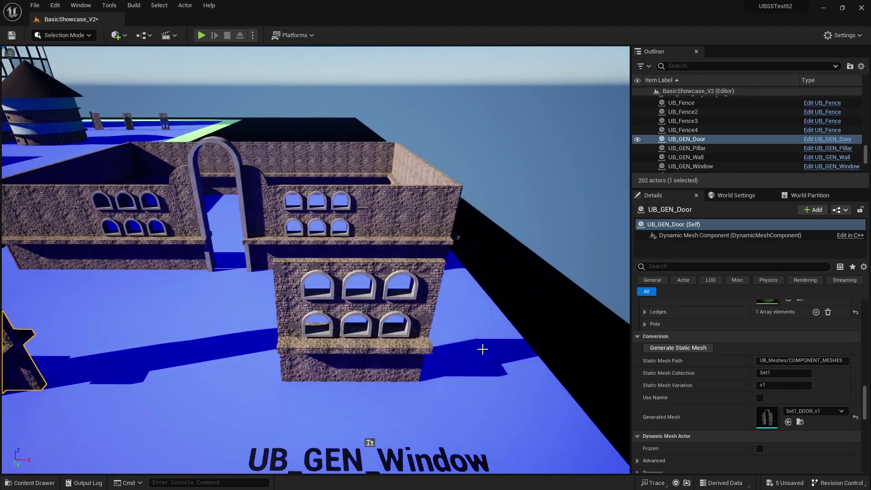
left_click(364, 298)
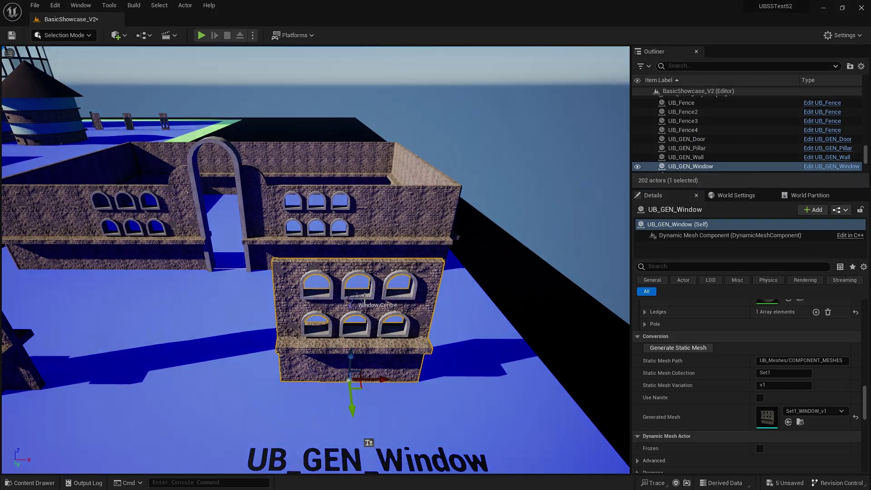